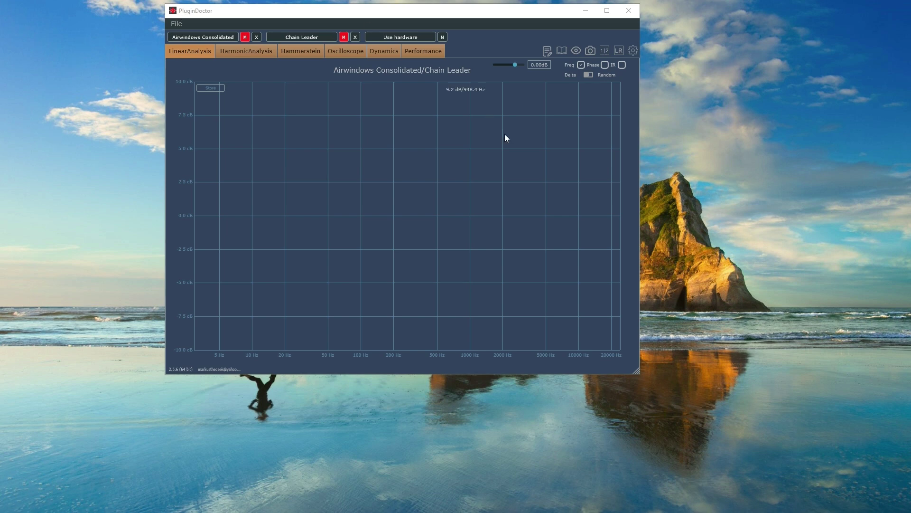
- Unhide the Airwindows Consolidated trace and examine its linear, harmonic and dynamics responses
click(245, 38)
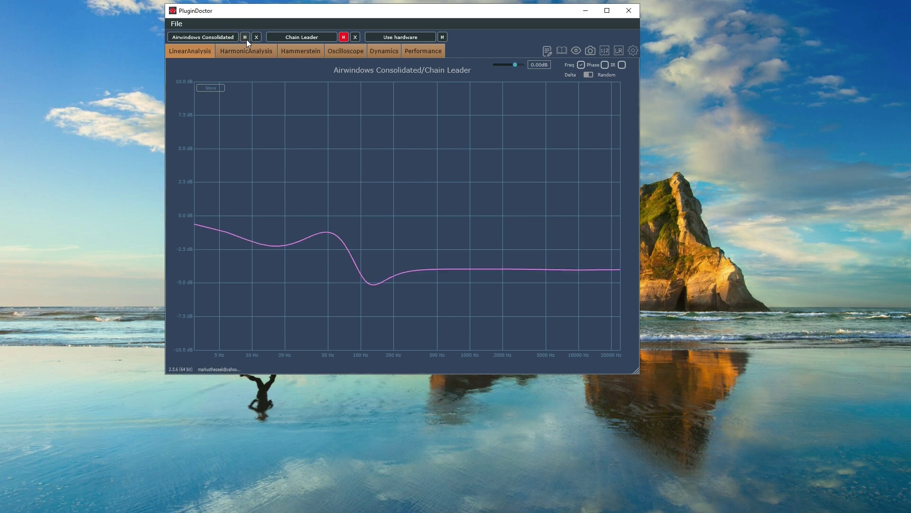
click(184, 37)
click(243, 53)
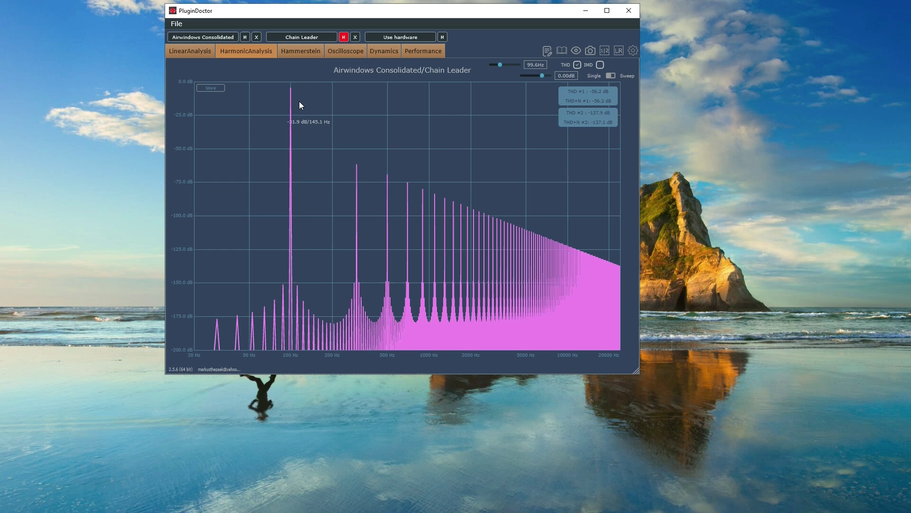
click(380, 49)
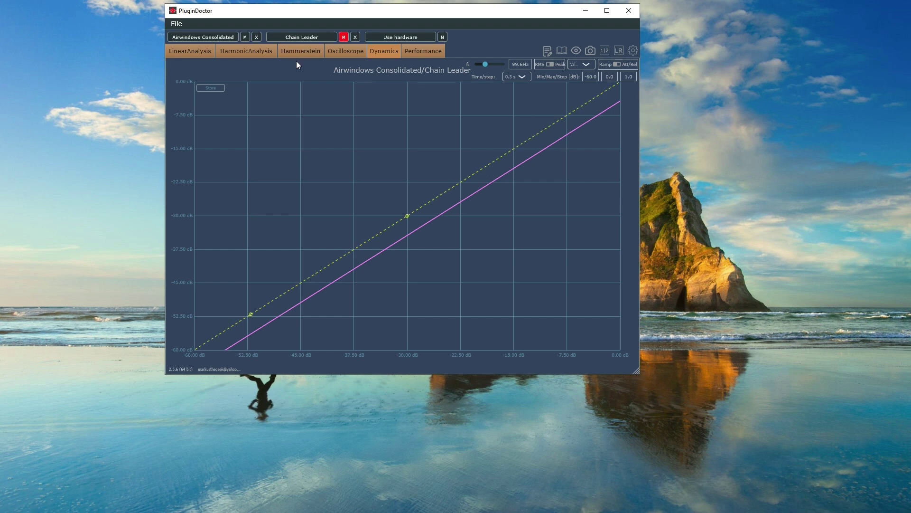
- Open the ToTape9 editor alongside the linear response and set HeadBmp to 0.2900 and HeadFrq to about 92.15 Hz
click(190, 51)
click(203, 37)
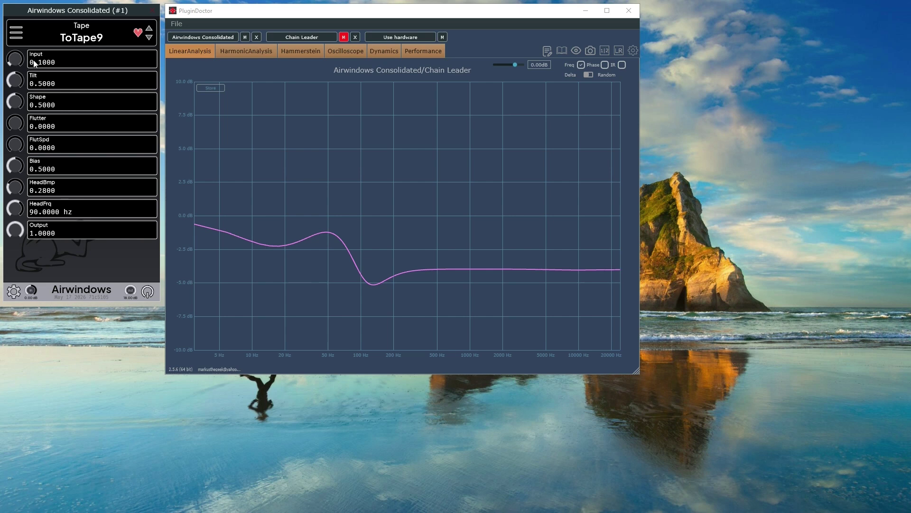
click(253, 53)
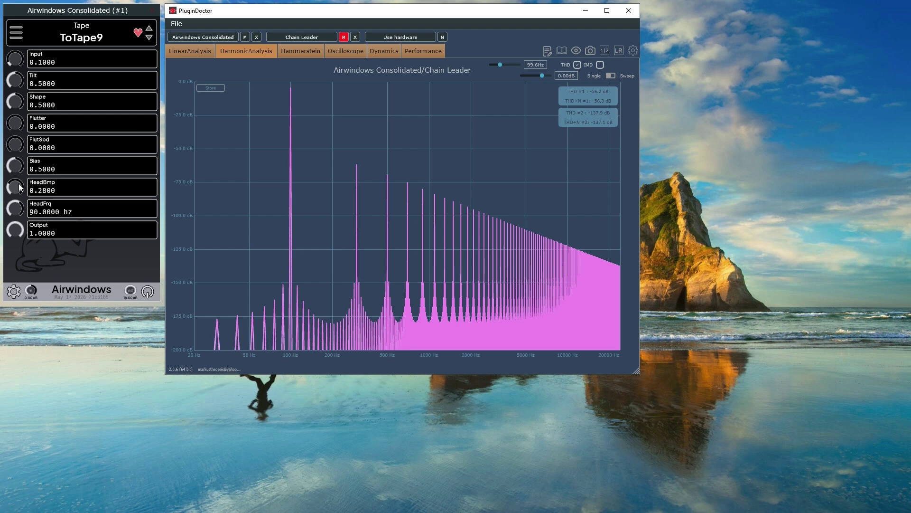
click(190, 50)
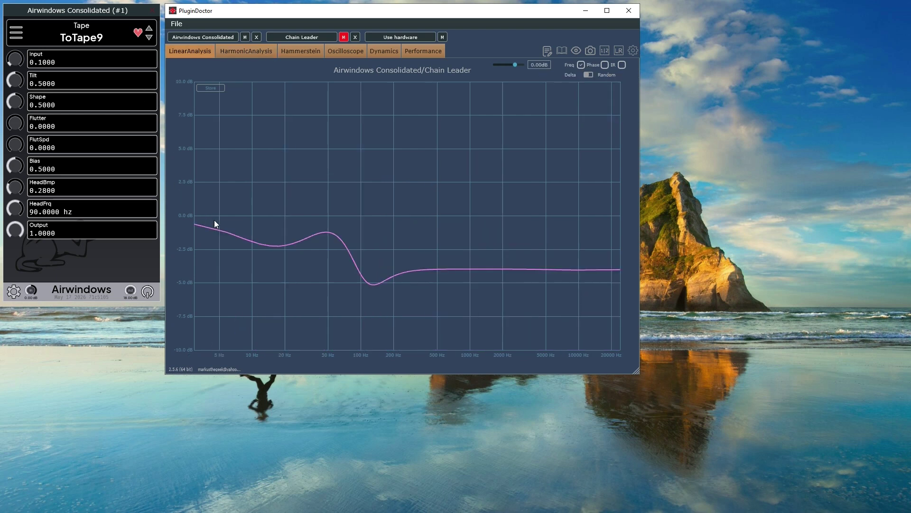
drag(15, 211, 16, 210)
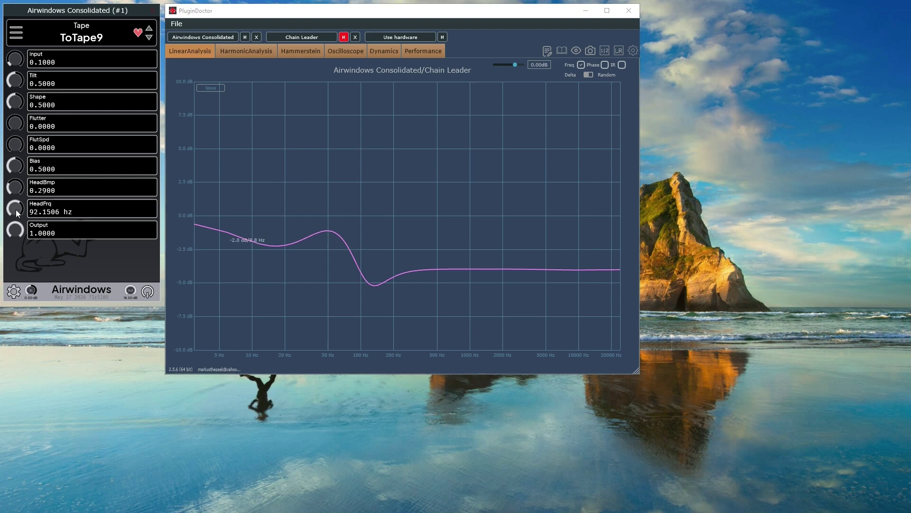
- Unhide the Chain Leader trace, enable Pro-Q 4 in the chain and inspect its EQ curve against the ToTape9 response
click(344, 37)
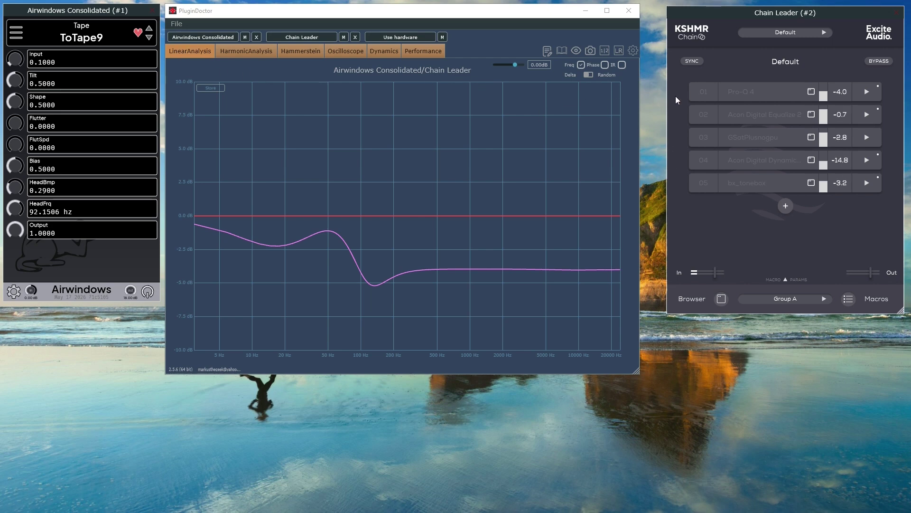
click(702, 91)
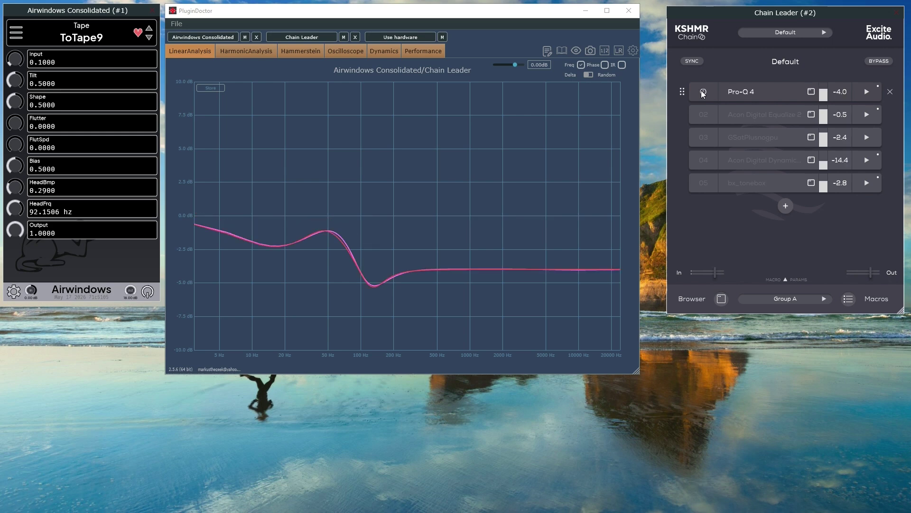
click(750, 91)
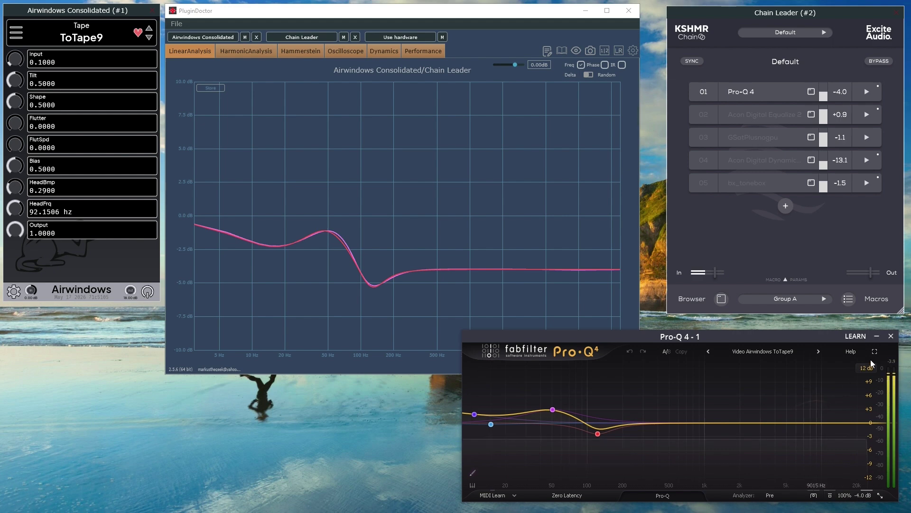
click(891, 336)
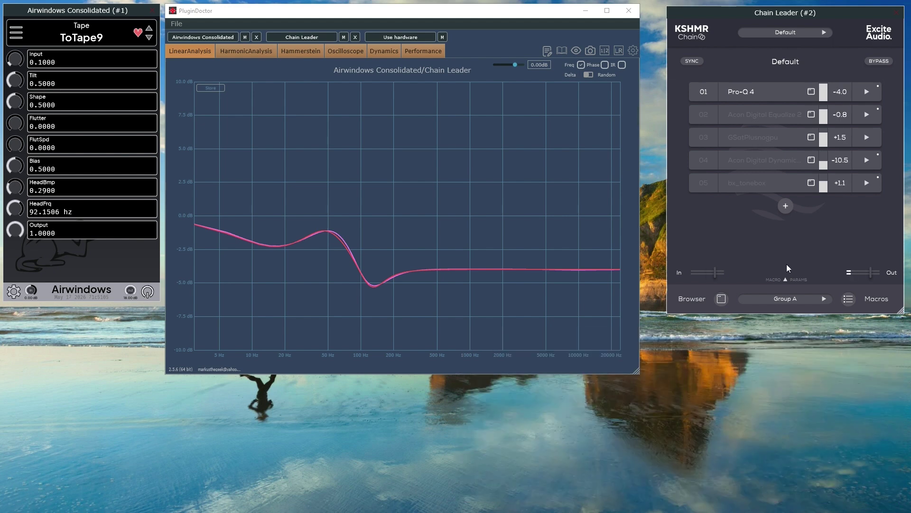
- Bypass Pro-Q 4 and compare Acon Digital Equalize 2 with the ToTape9 frequency response in its place
click(704, 92)
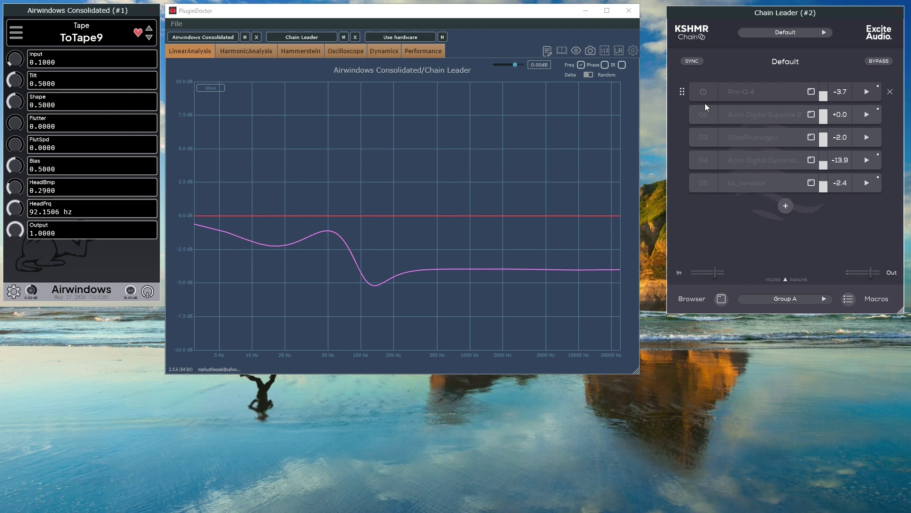
click(703, 114)
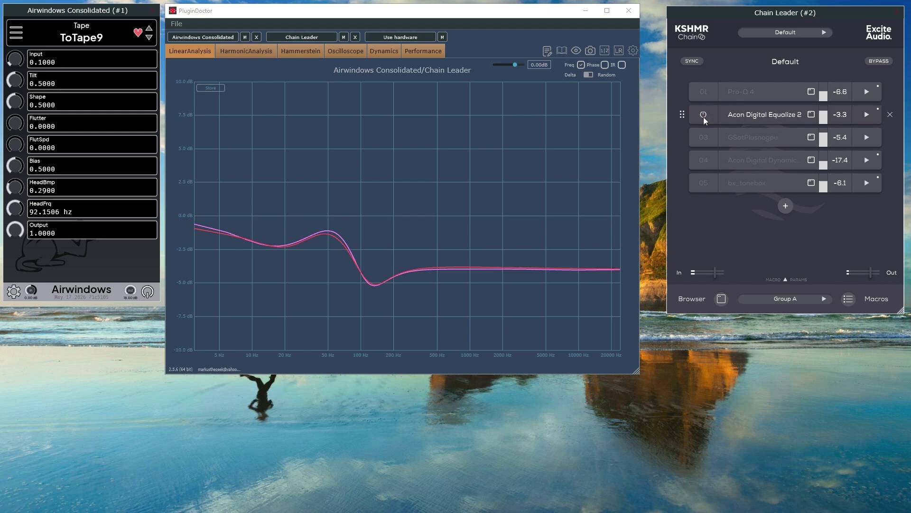
click(753, 112)
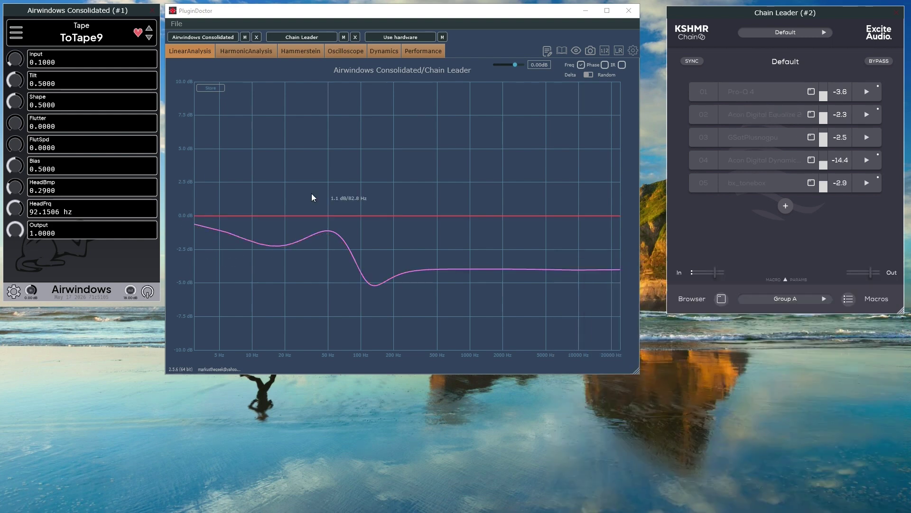
- Enable GSatPlusnogpu in the chain and compare its harmonics with ToTape9, inspecting its saturation character options
click(246, 52)
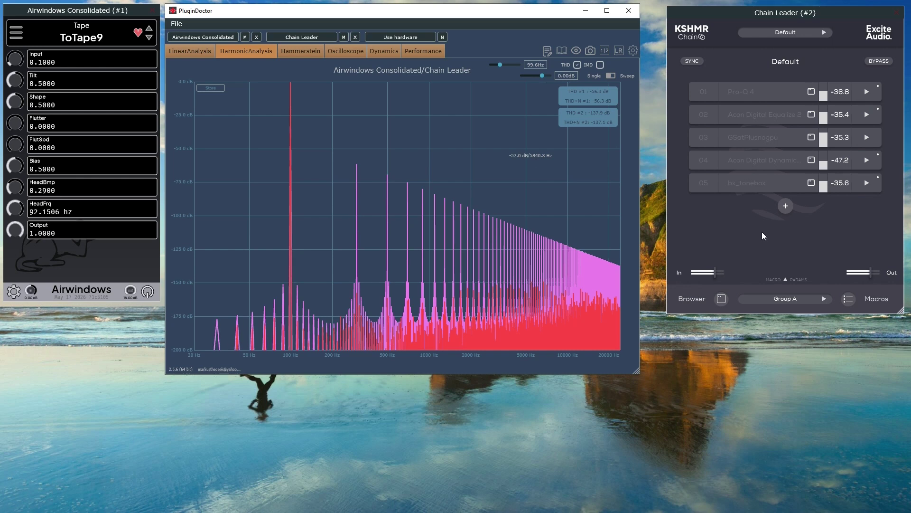
mouse_move(753, 161)
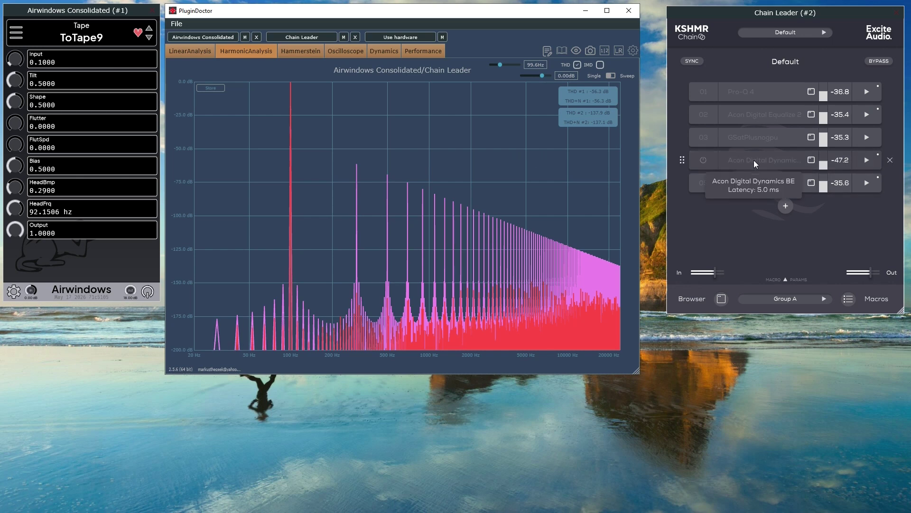
click(753, 135)
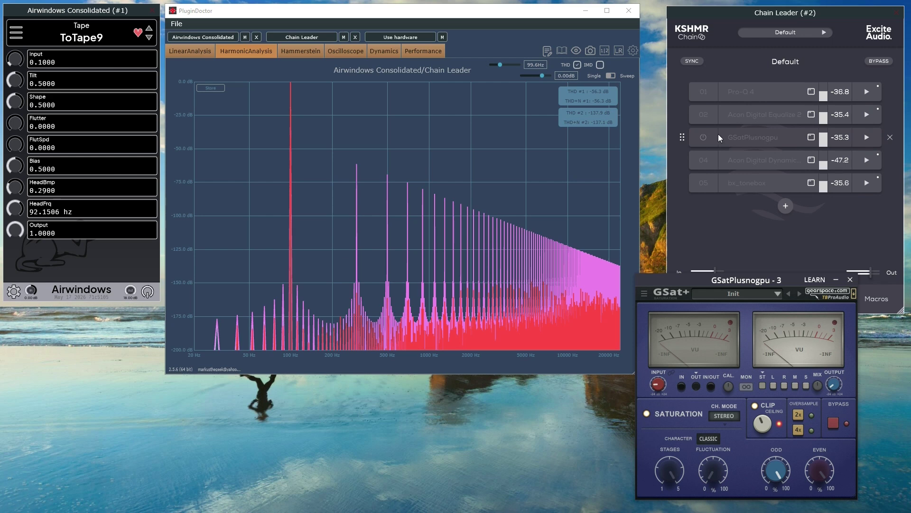
click(703, 137)
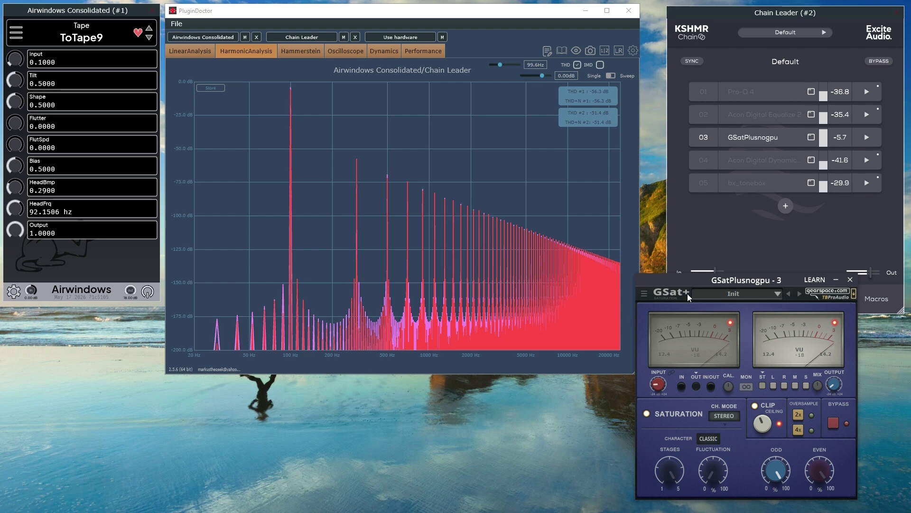
click(712, 438)
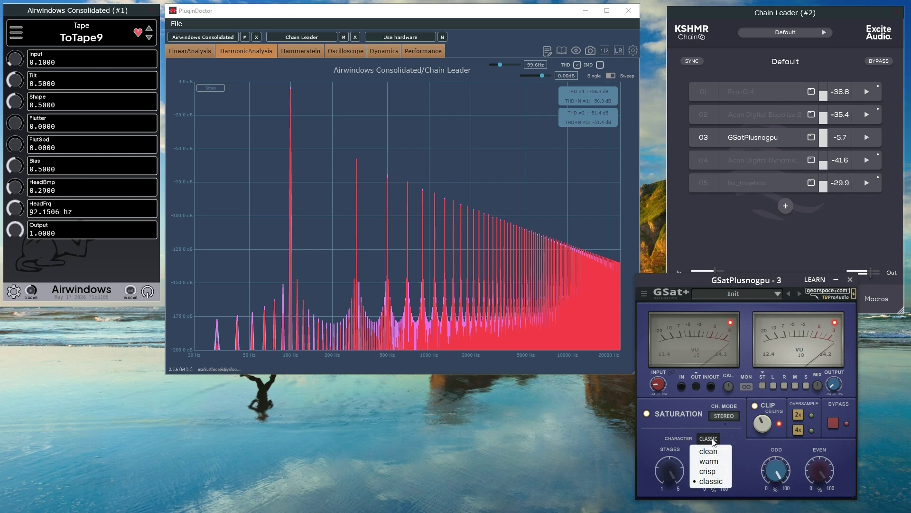
click(772, 477)
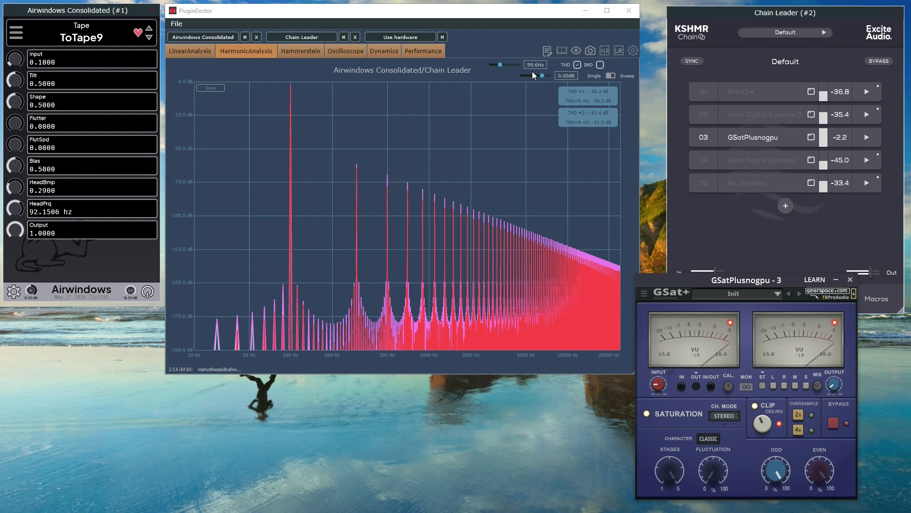
- Vary the harmonic test level slightly, reset it to 0 dB, and bypass GSatPlusnogpu in the chain
mouse_move(540, 74)
mouse_down()
mouse_move(526, 76)
mouse_move(542, 78)
mouse_up()
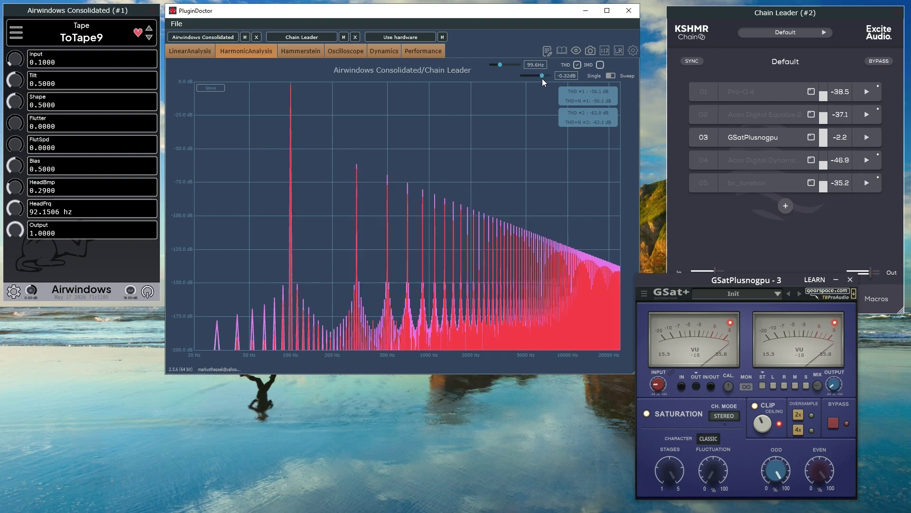
text(0)
key(Return)
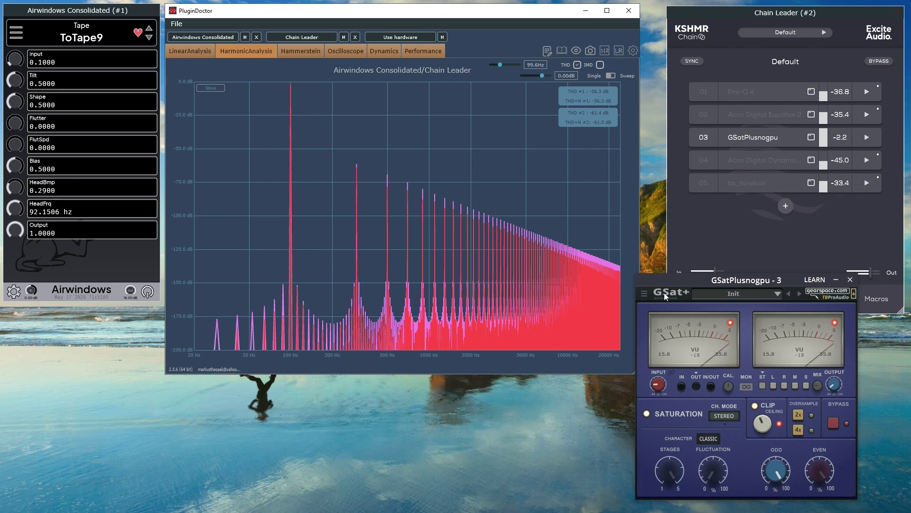
click(704, 137)
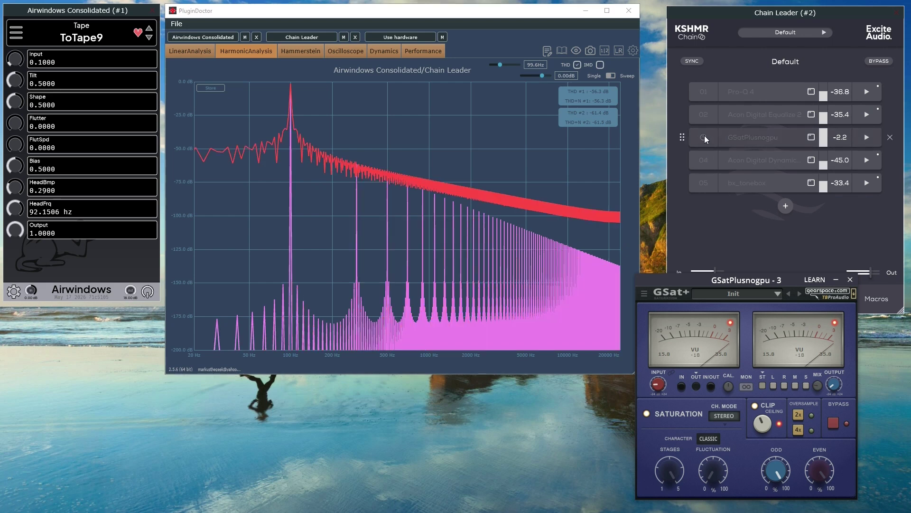
- Display the dynamics response and set ToTape9's Bias to 0.975
click(380, 51)
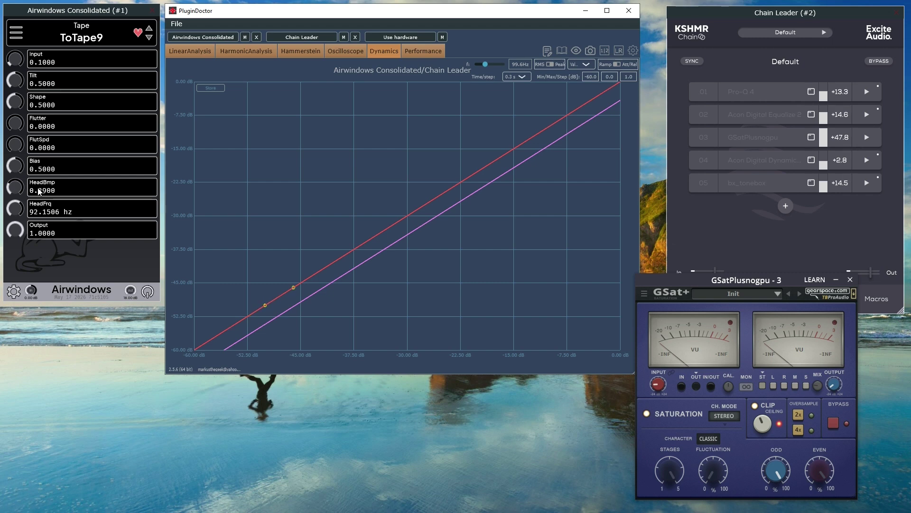
click(46, 169)
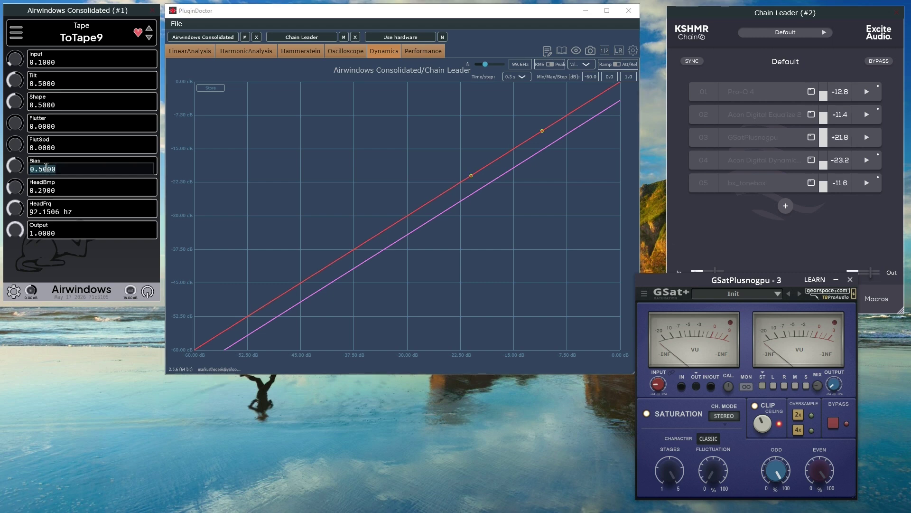
text(0.975)
key(Return)
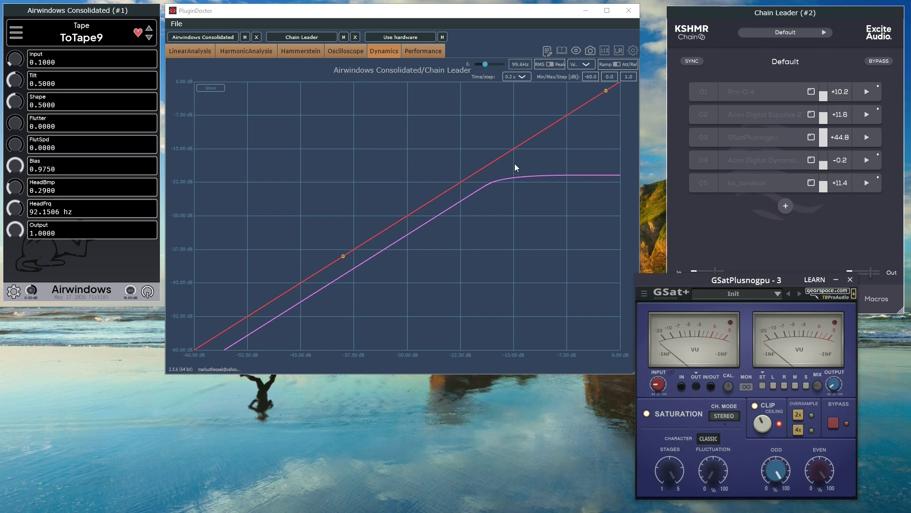
- Examine how the raised Bias affects the linear, harmonic and dynamics responses
click(198, 49)
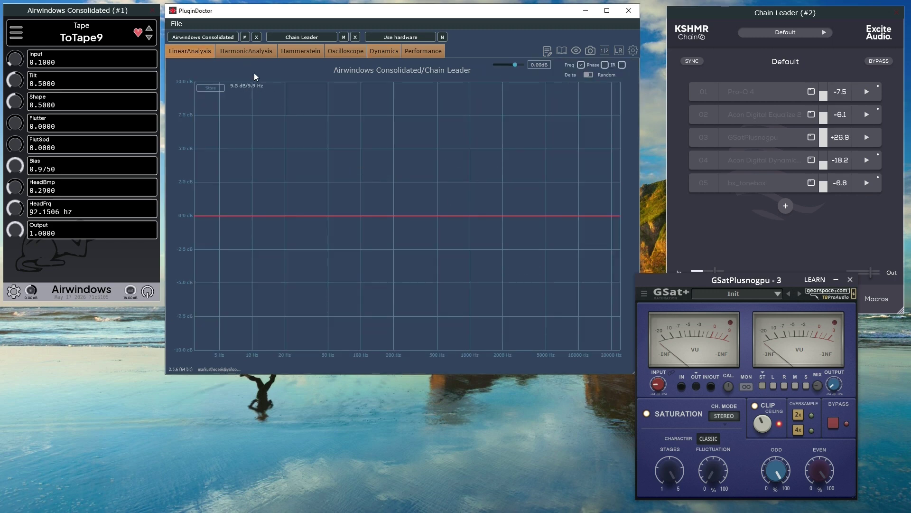
click(257, 49)
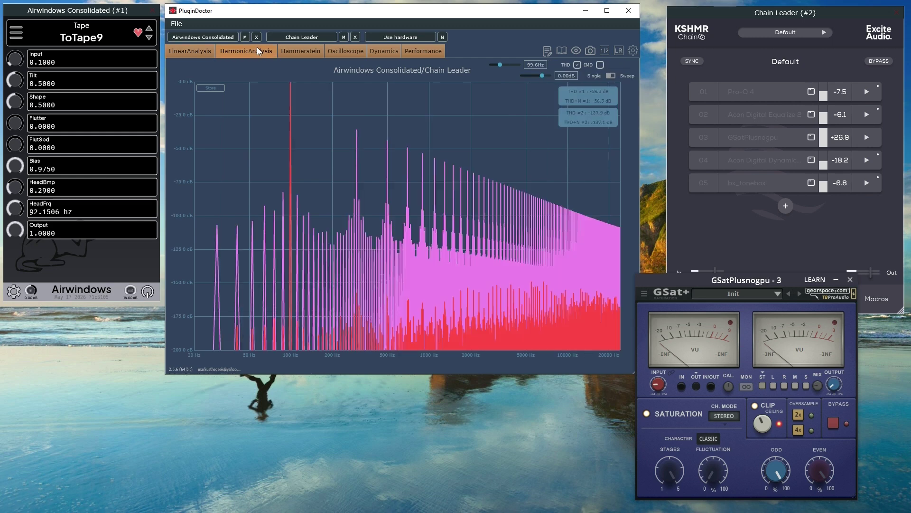
click(201, 47)
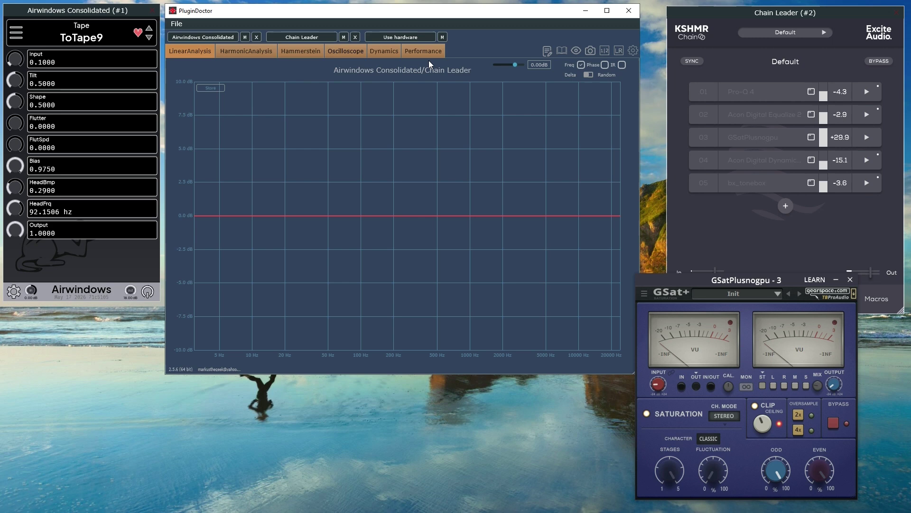
click(375, 51)
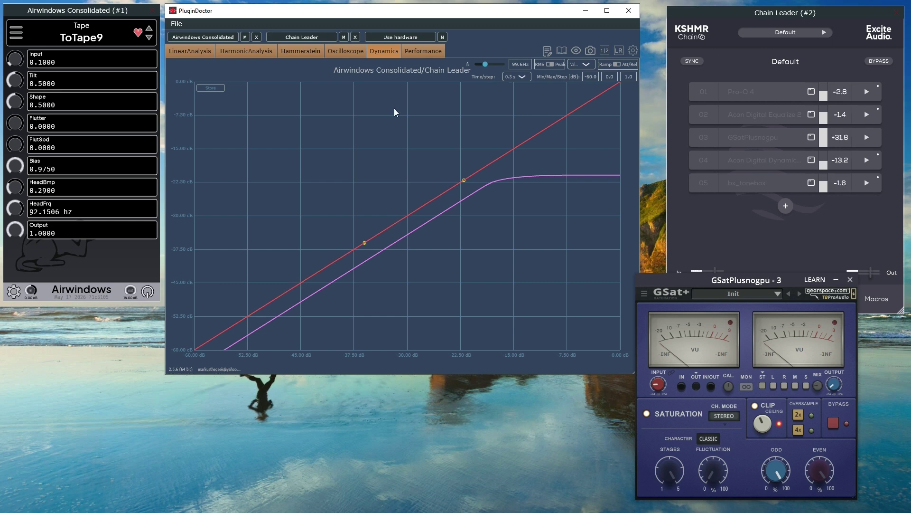
- Enable Acon Digital Dynamics BE in the chain and compare its dynamics, harmonic and linear responses with ToTape9
click(703, 161)
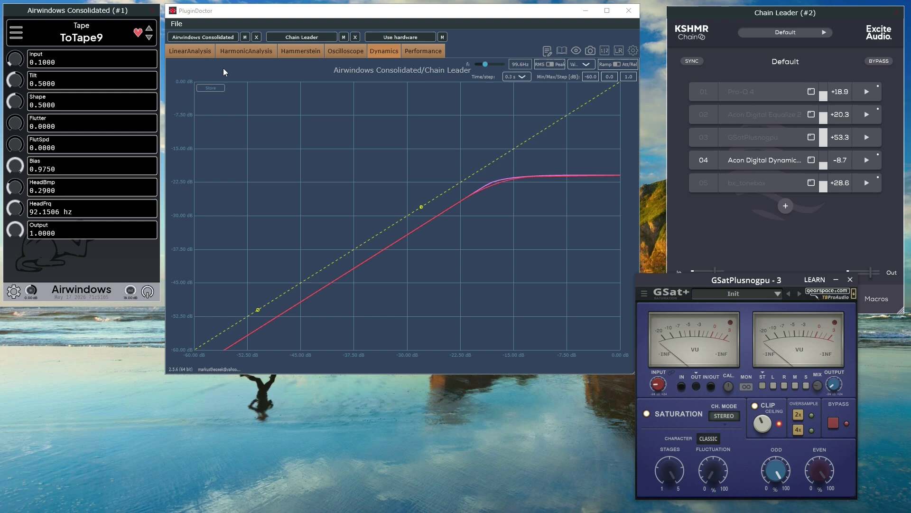
click(239, 50)
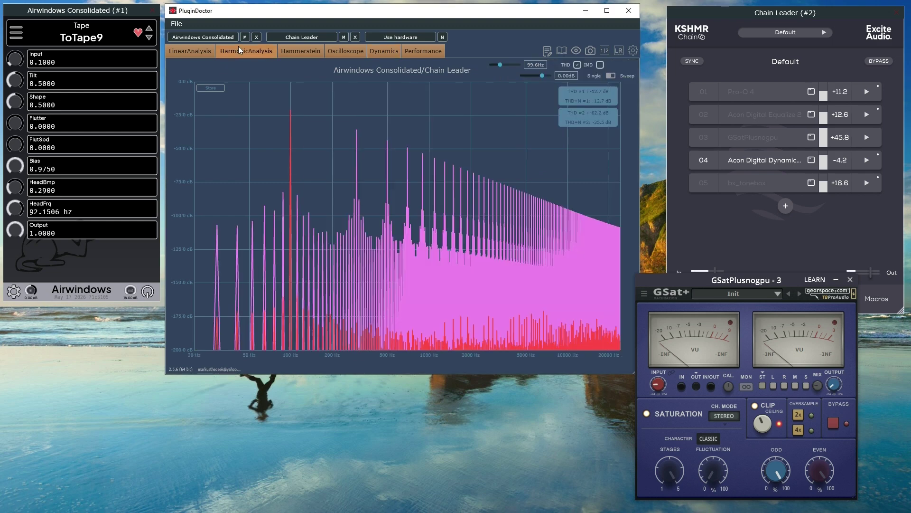
click(203, 48)
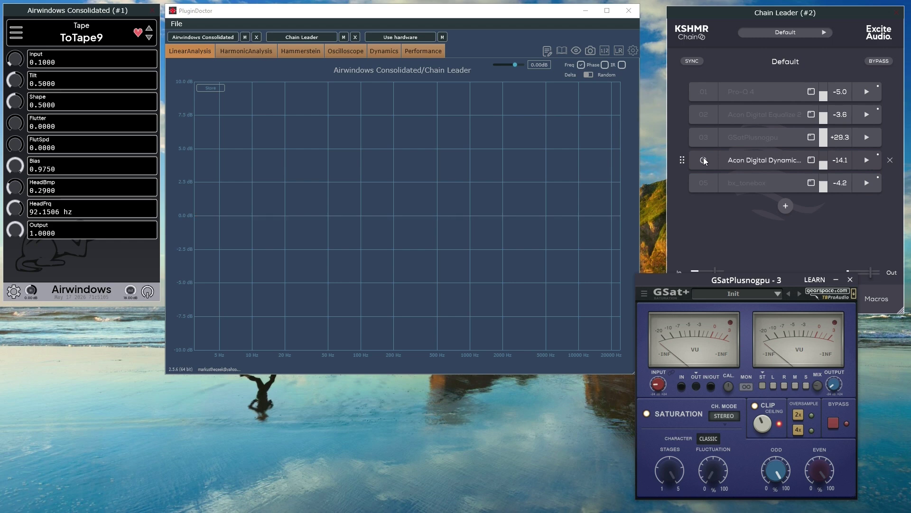
click(358, 49)
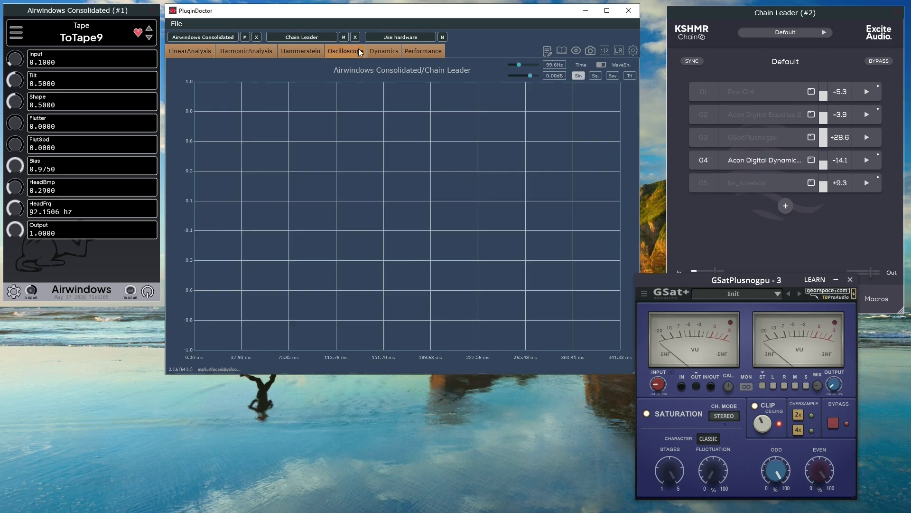
click(385, 52)
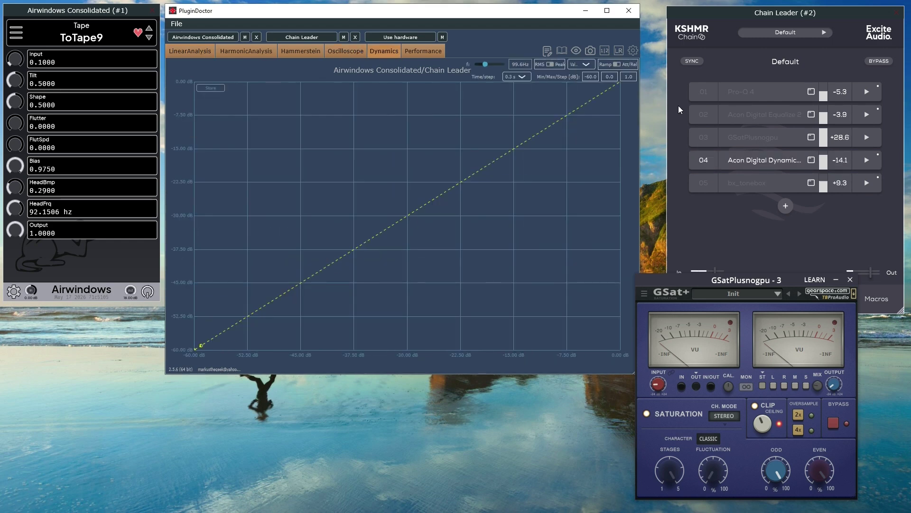
- Set the soft knee of Acon Digital Dynamics BE to 4.13 dB, and close its window and the GSat+ window
click(743, 158)
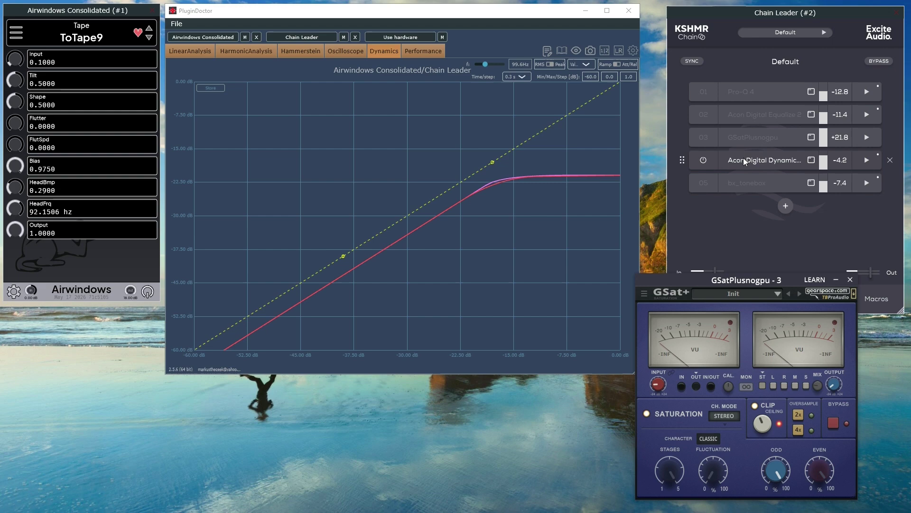
click(851, 279)
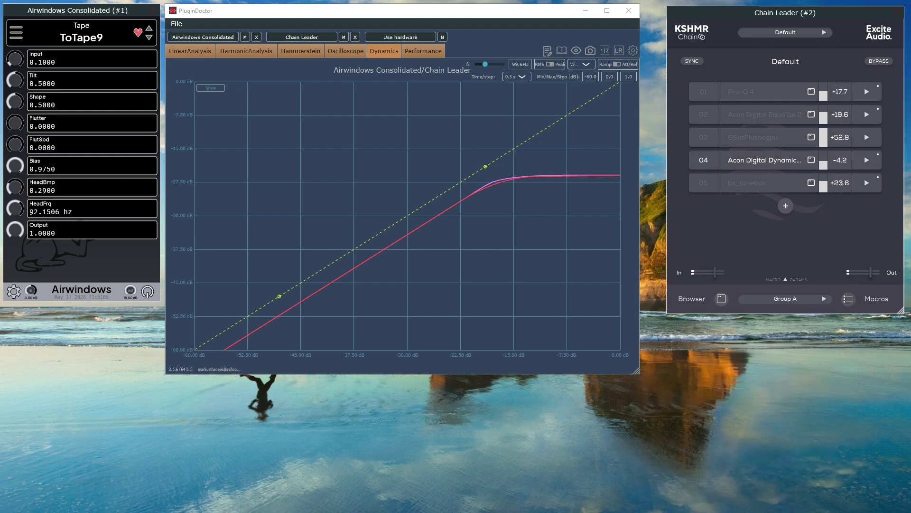
drag(759, 292, 796, 148)
scroll(710, 416, down, 3)
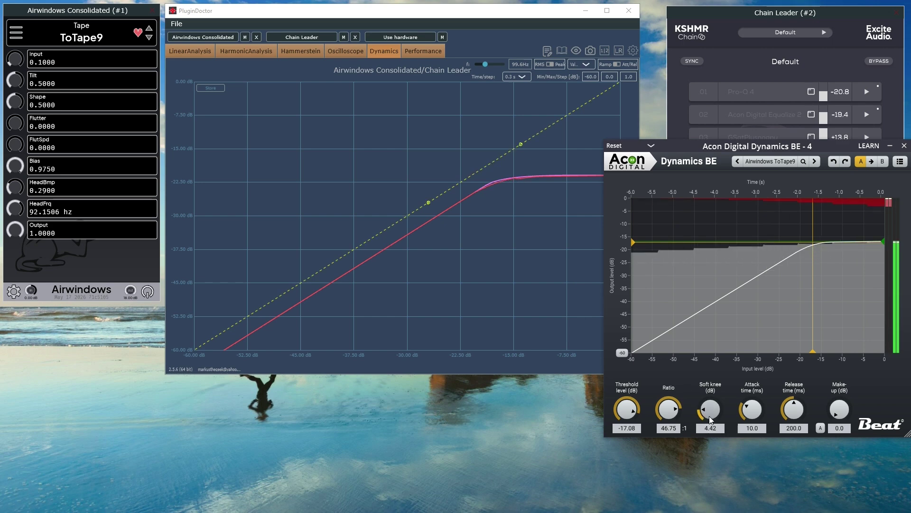
scroll(709, 415, down, 1)
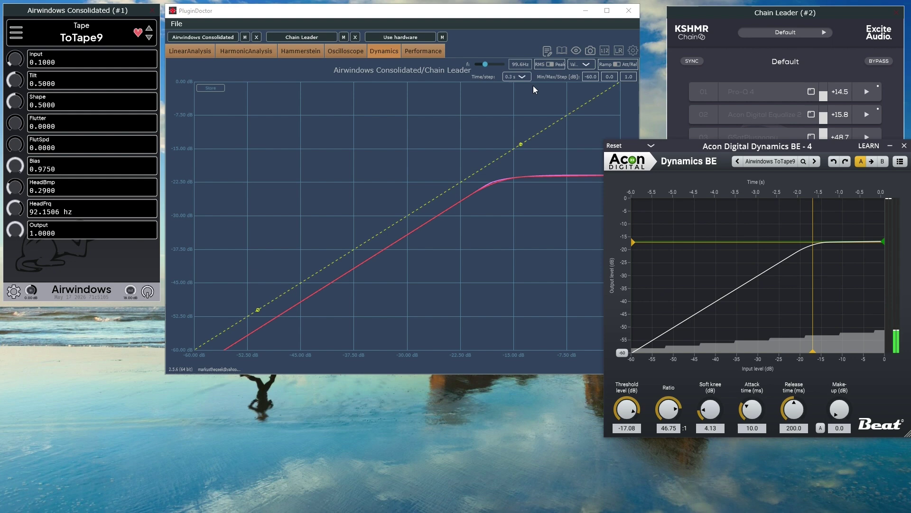
drag(674, 144, 660, 149)
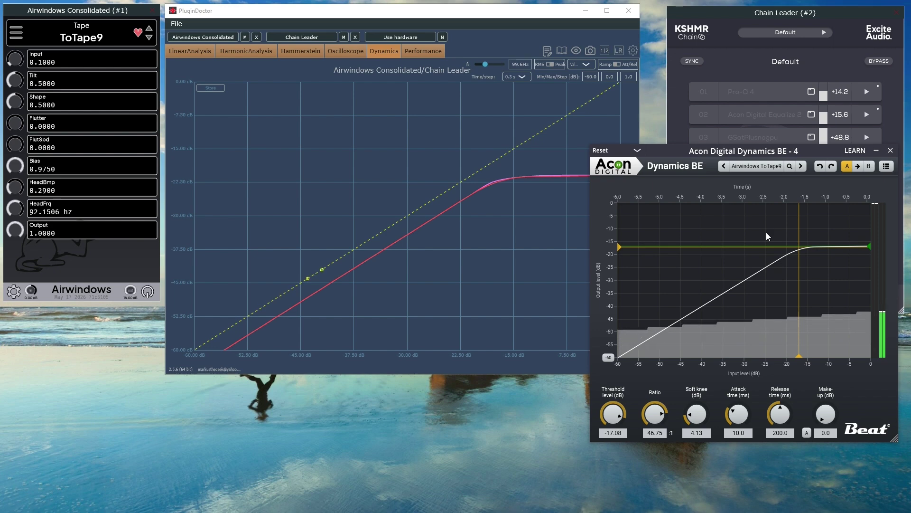
click(891, 151)
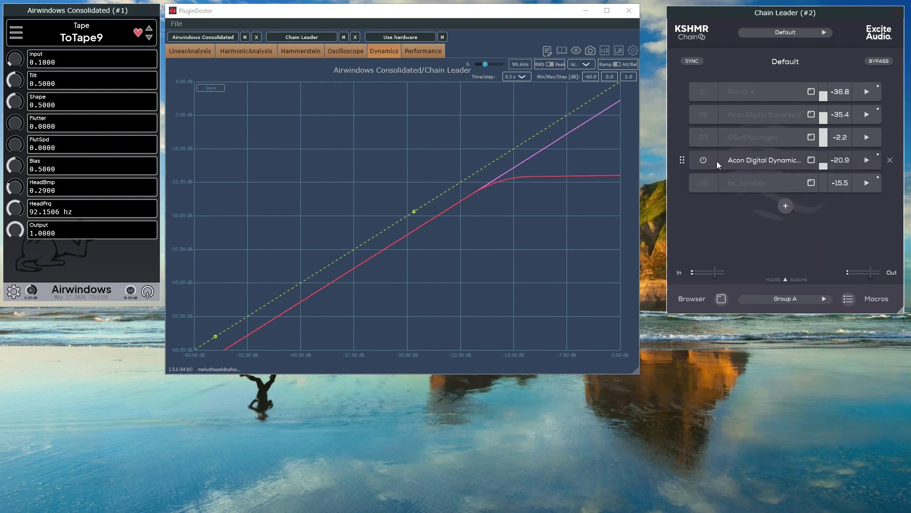
- Enable the Comp module in the chain's bx_tonebox, try the Digital type, and return to Limiter
click(740, 181)
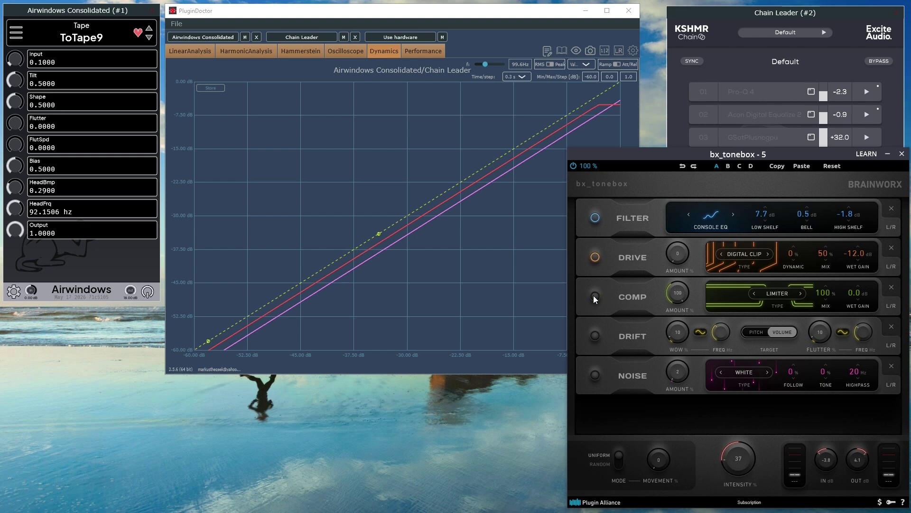
click(800, 295)
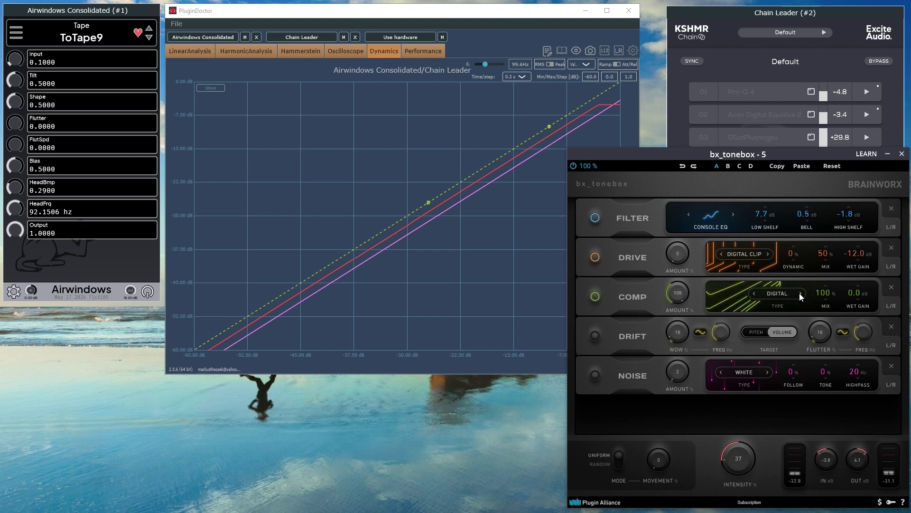
click(801, 294)
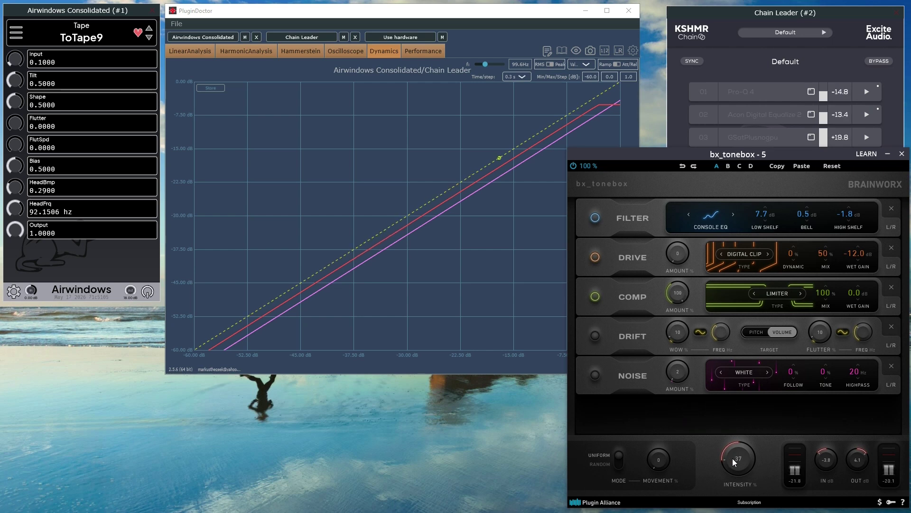
- Try a much higher Intensity in bx_tonebox, set it to 35%, and compare the linear and dynamics responses
drag(734, 447, 742, 427)
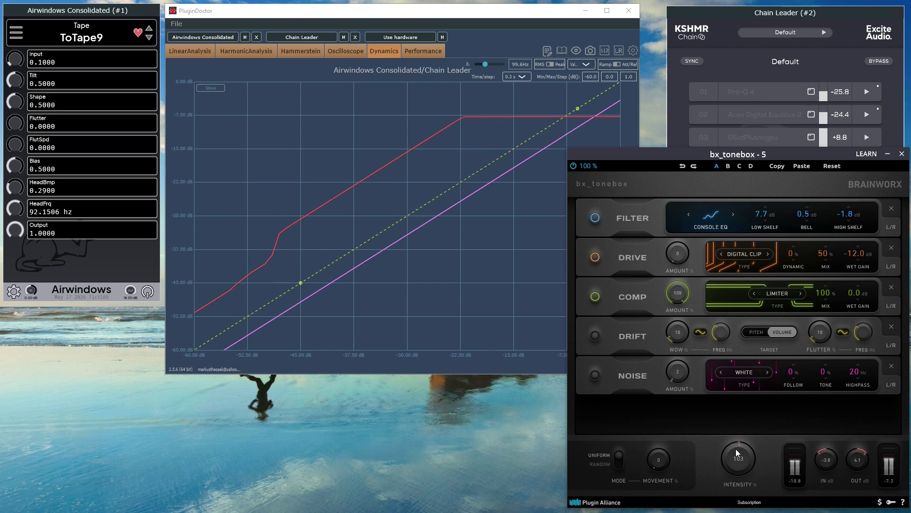
click(198, 50)
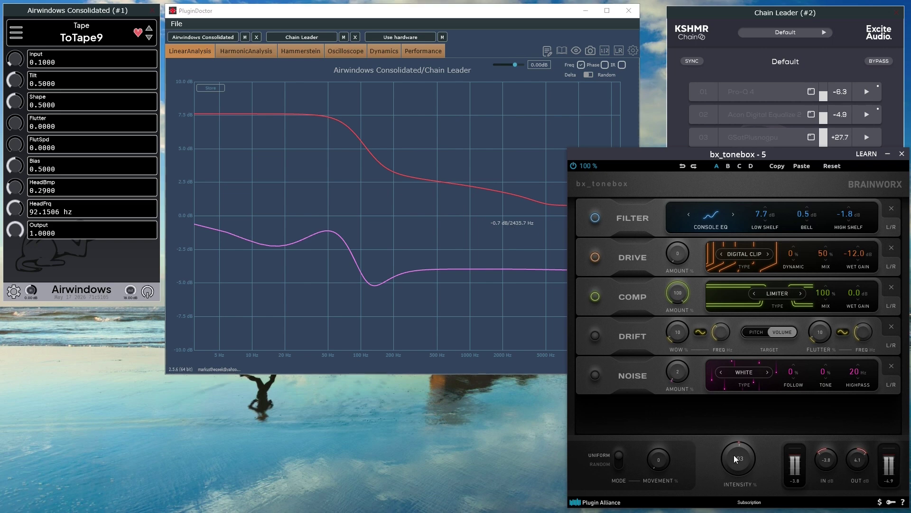
drag(734, 455, 738, 503)
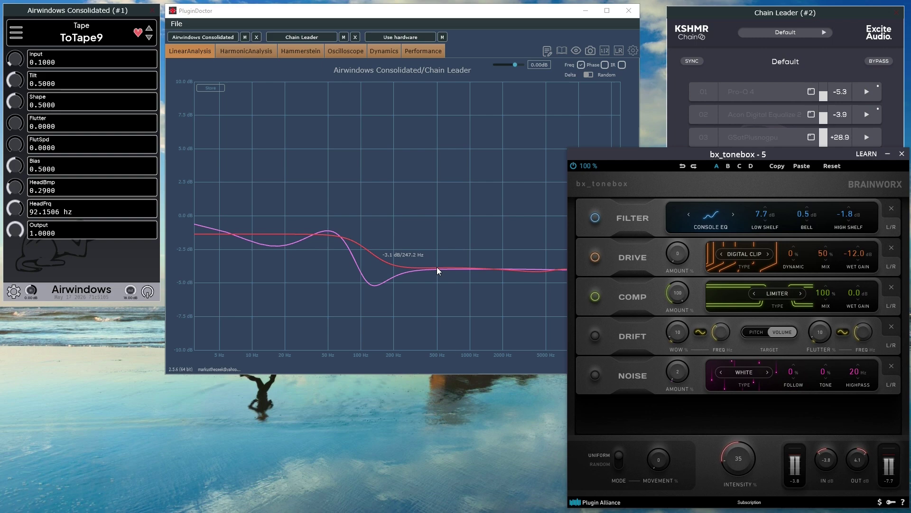
click(382, 51)
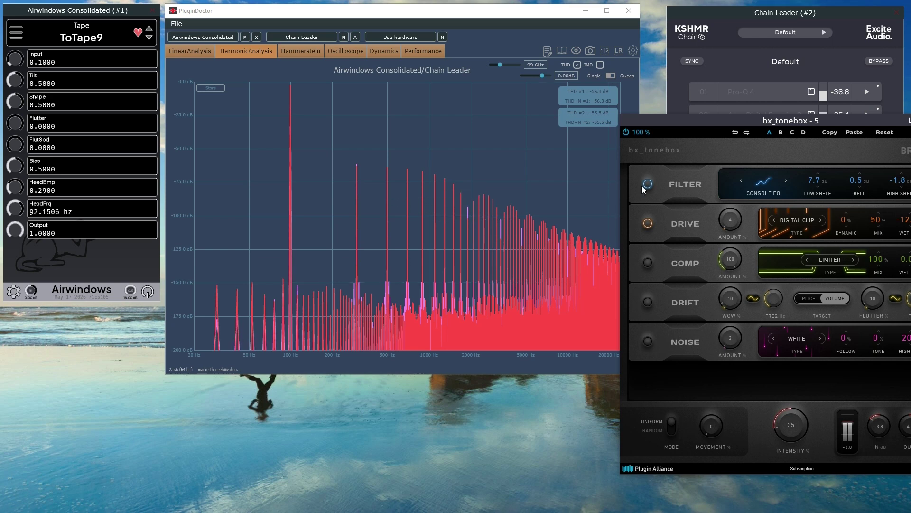
- Set ToTape9's Input to 0.33 and bx_tonebox's Drive amount to 3% for the harmonic comparison
drag(663, 121, 677, 107)
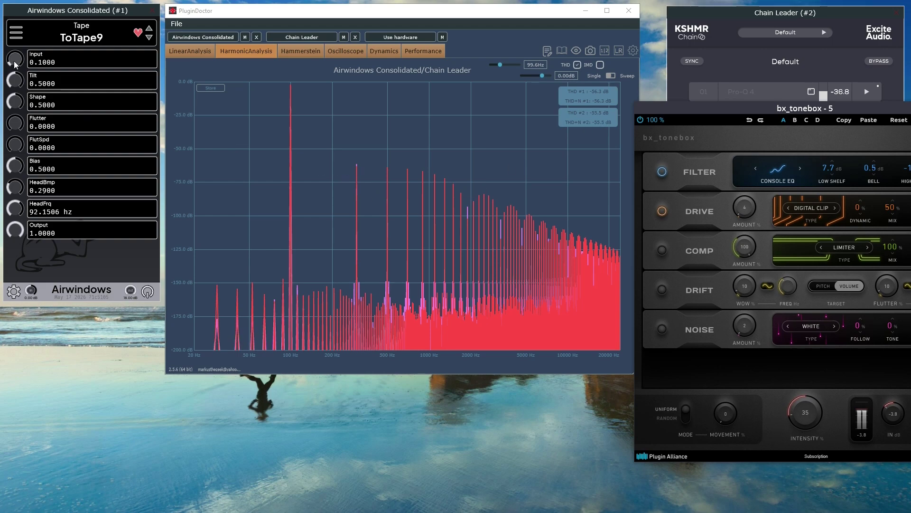
drag(14, 63, 14, 54)
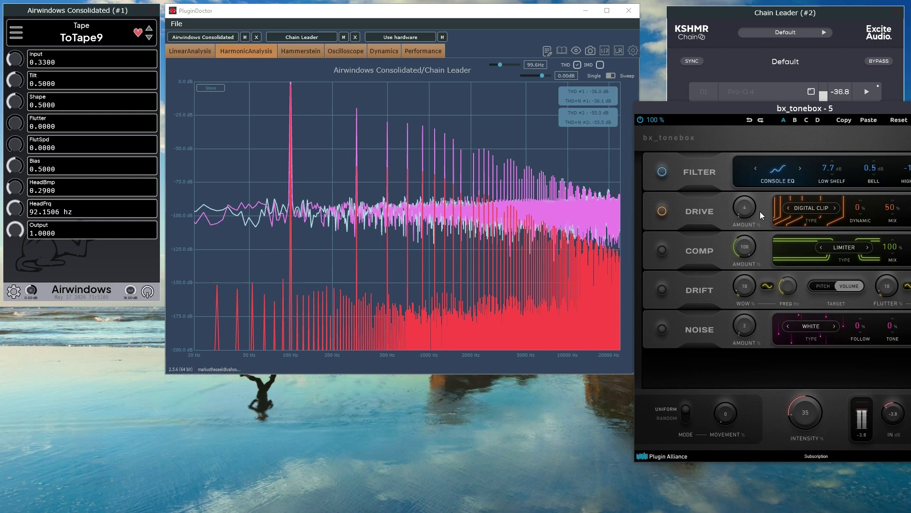
drag(749, 206, 749, 207)
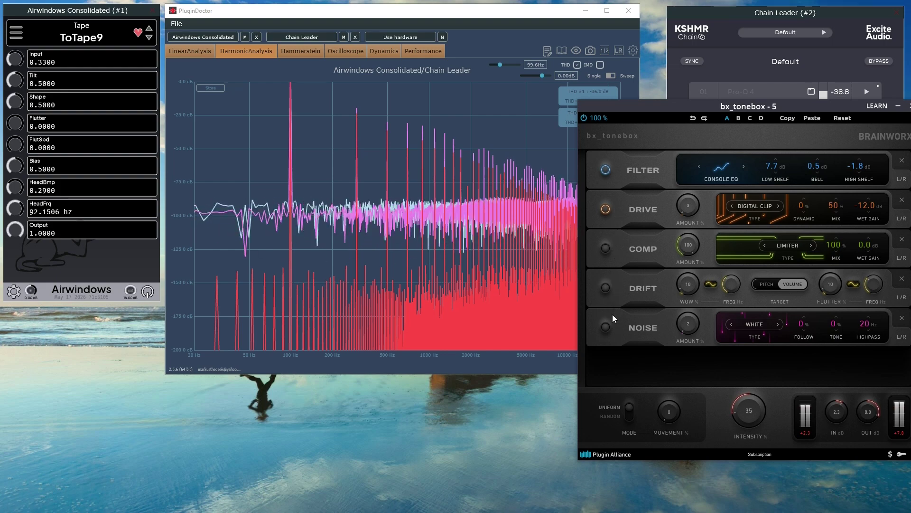
- Test bx_tonebox's Noise module against ToTape9's noise floor with the amount raised to 5%, and switch it off again
click(606, 326)
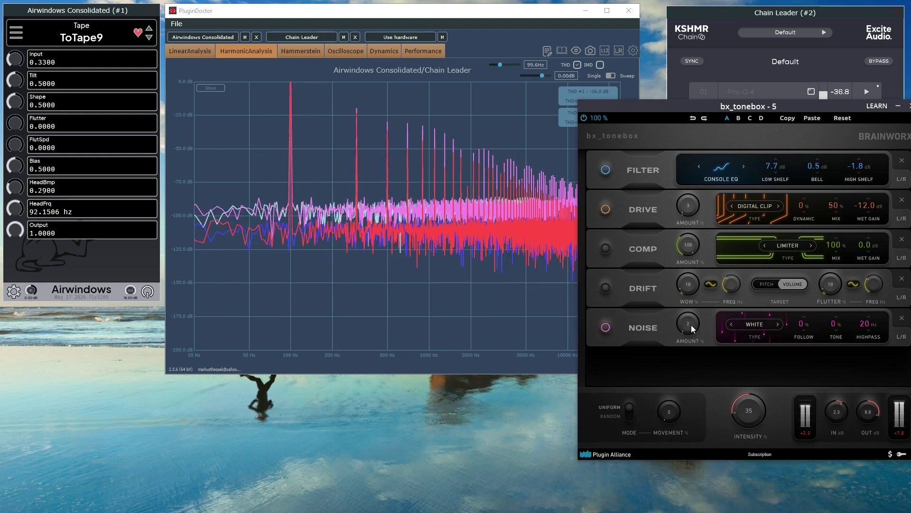
drag(692, 329, 691, 324)
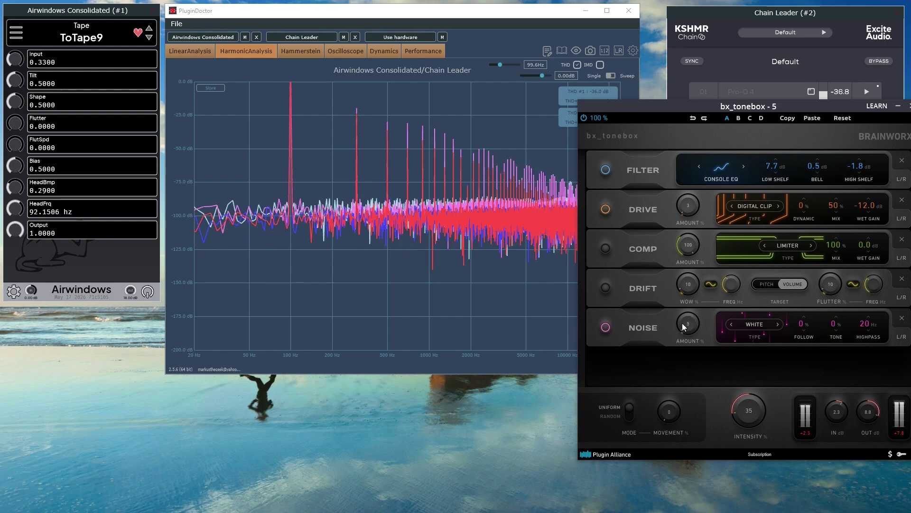
click(606, 327)
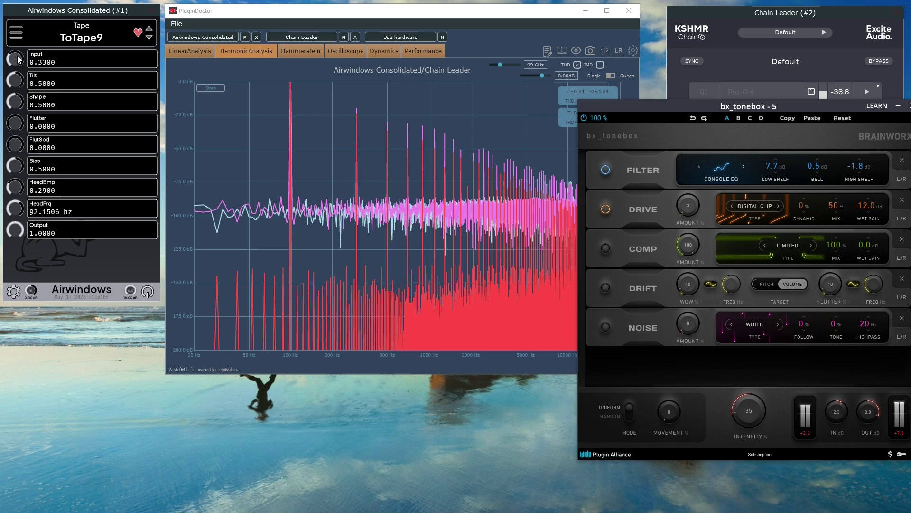
- Set ToTape9's Input to 0.27, Flutter to 0.44 and FlutSpd to 0.19, hiding the Chain Leader curve during the flutter changes
drag(18, 59, 18, 62)
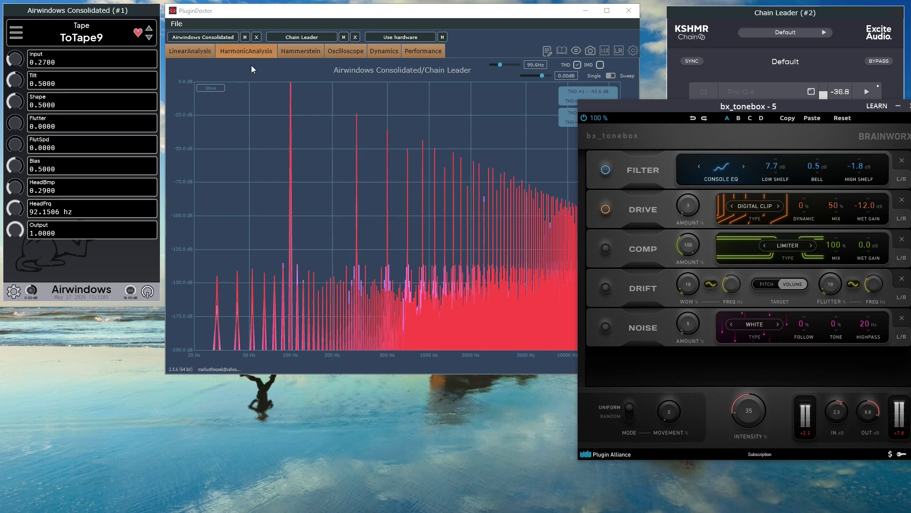
click(342, 38)
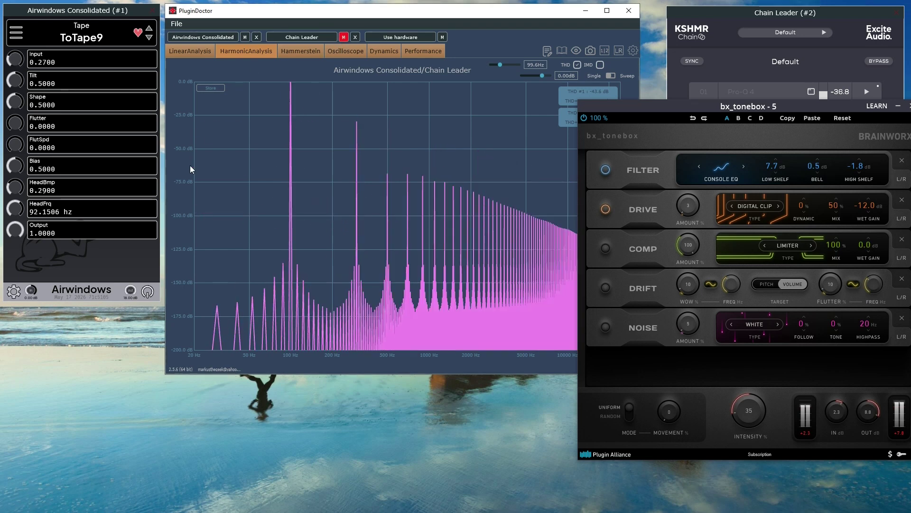
drag(10, 126, 15, 102)
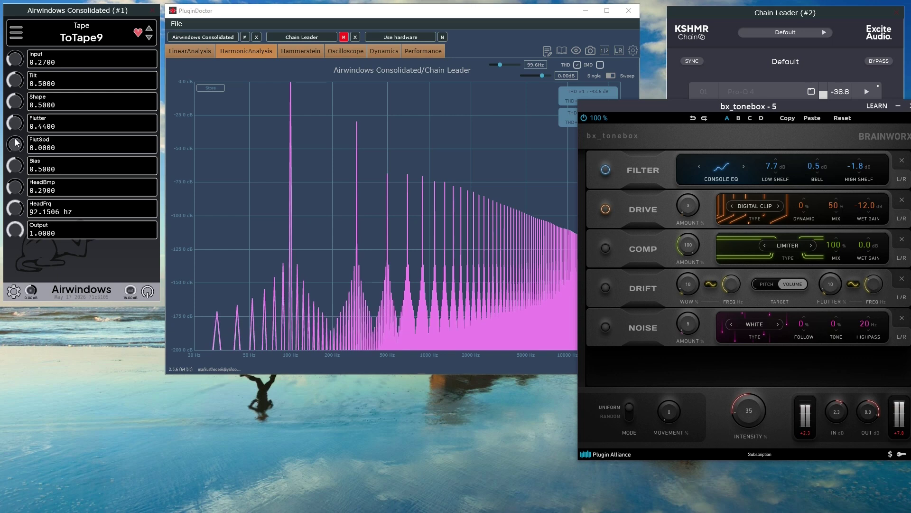
drag(16, 141, 18, 132)
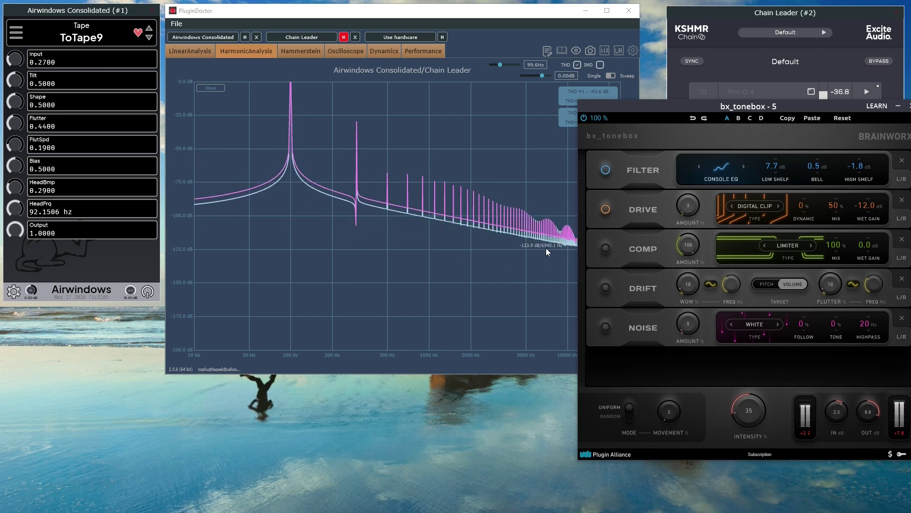
click(344, 38)
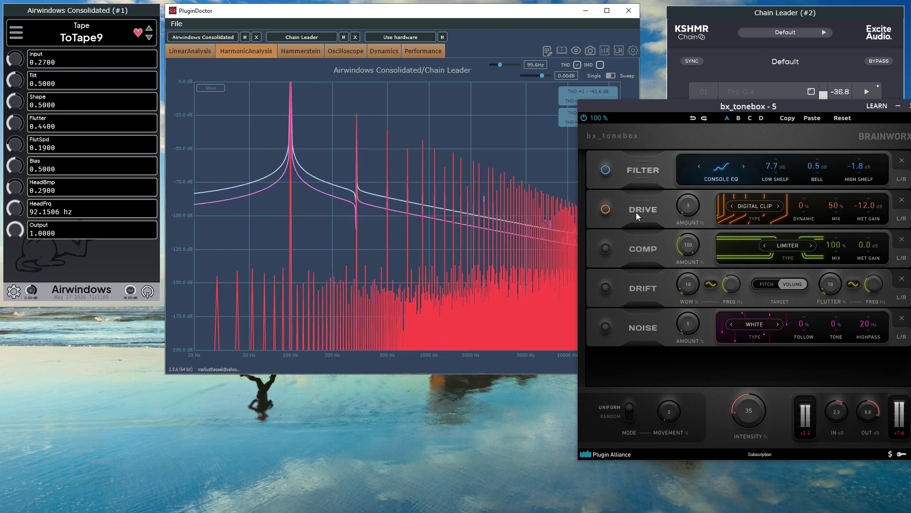
- Enable Drift, Comp and Noise in bx_tonebox with Wow at 0% and Flutter at 4%, and close its window
click(606, 287)
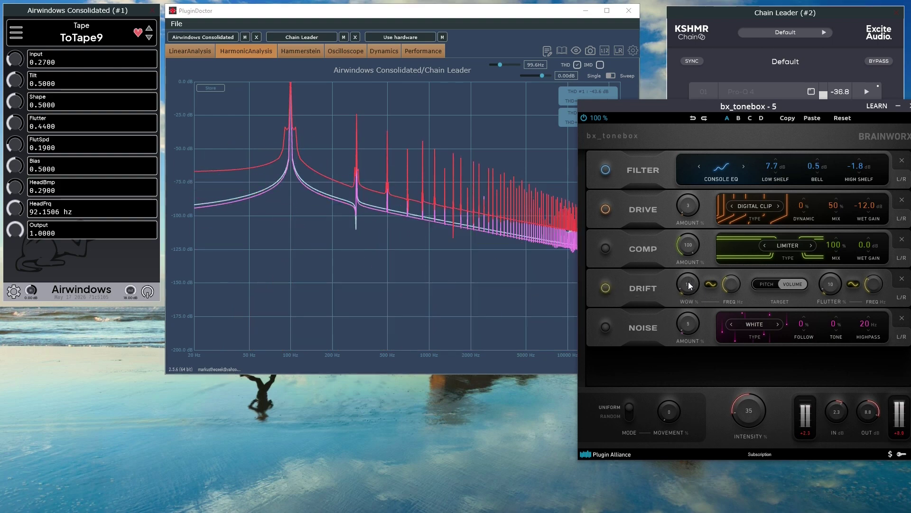
scroll(833, 287, down, 2)
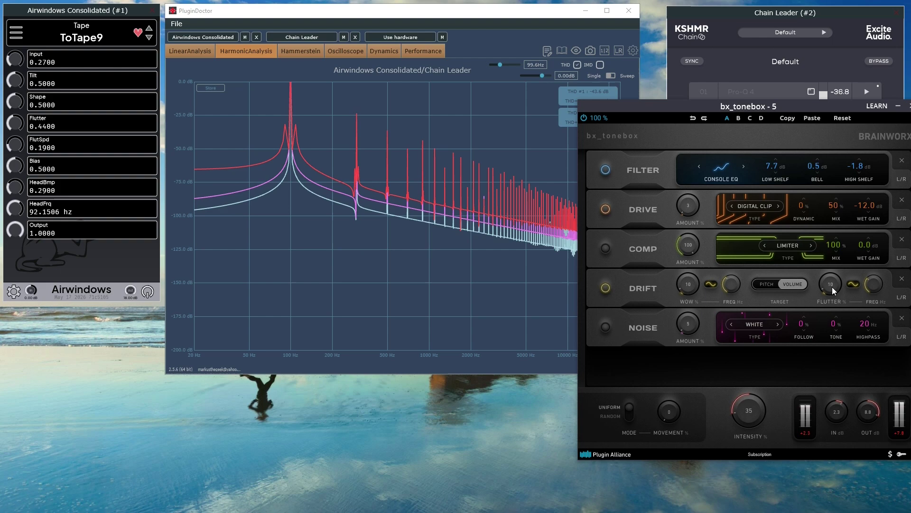
scroll(707, 280, down, 3)
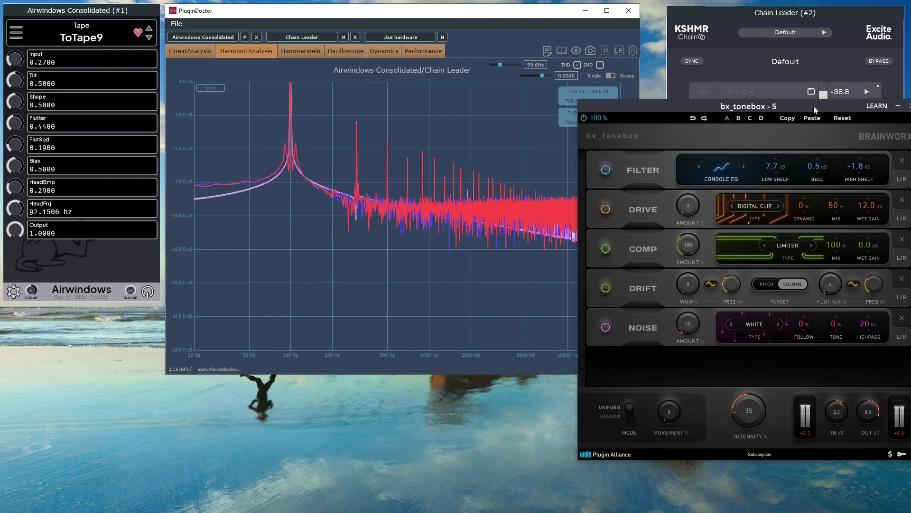
mouse_move(814, 103)
mouse_down()
mouse_move(746, 106)
mouse_move(856, 110)
mouse_move(797, 106)
mouse_up()
click(869, 108)
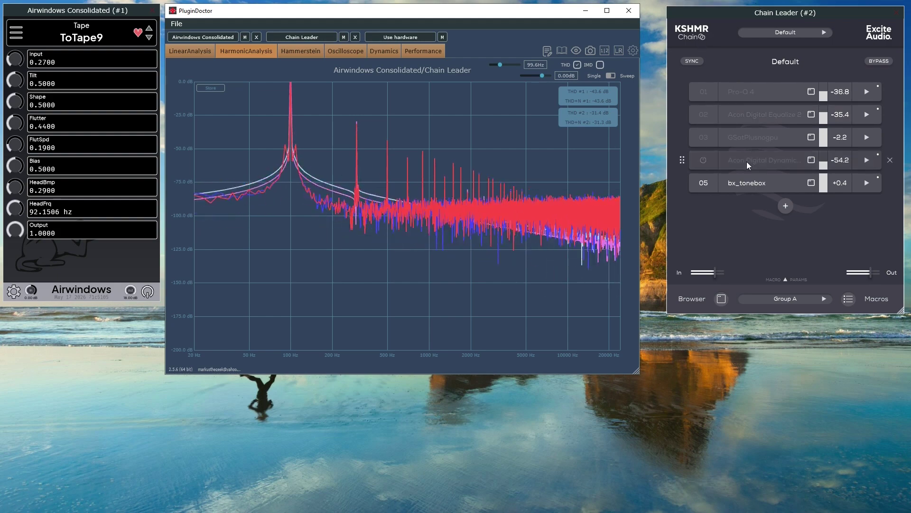
- Bypass bx_tonebox in the chain and reveal Chain Leader's macro knobs
click(704, 184)
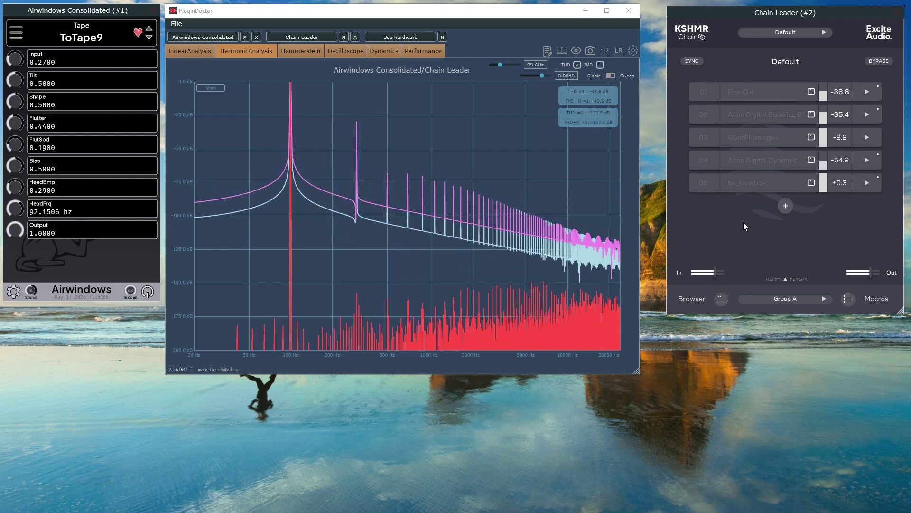
mouse_move(739, 90)
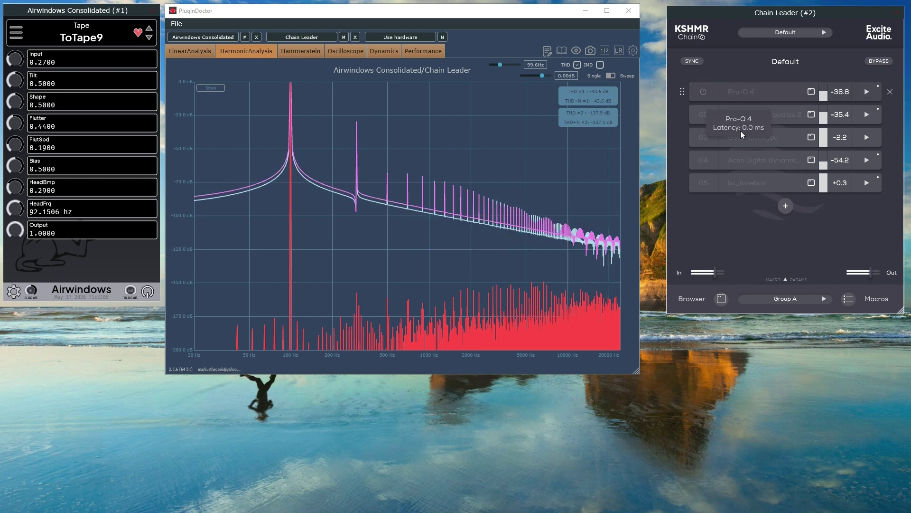
click(786, 280)
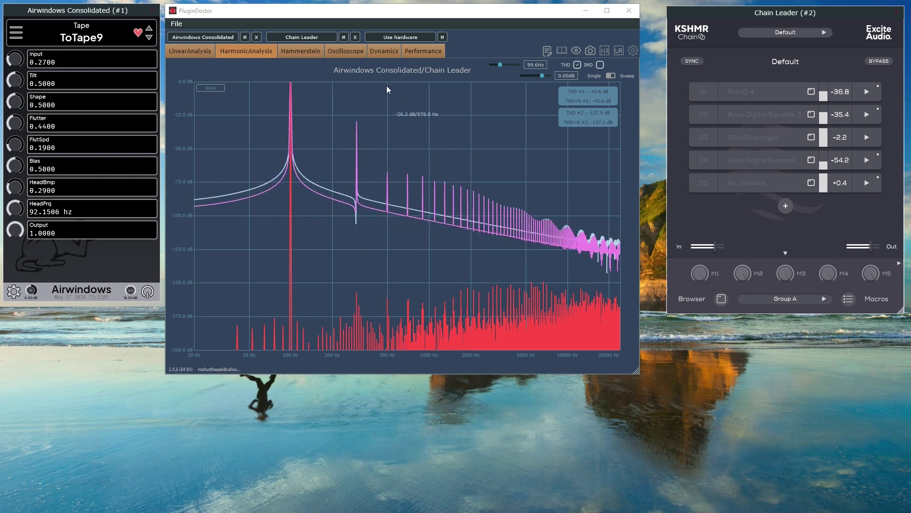
- Hide both the Chain Leader and the Airwindows Consolidated curves in the harmonic analysis
click(344, 36)
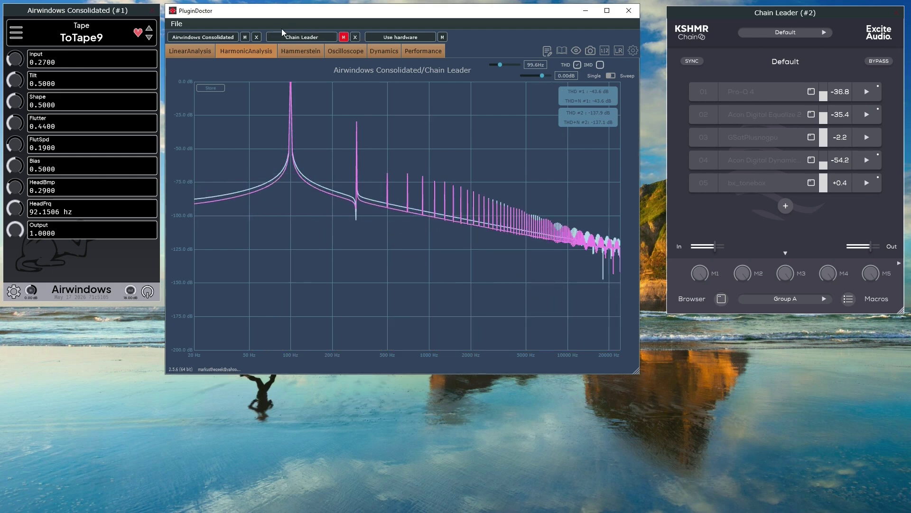
click(247, 36)
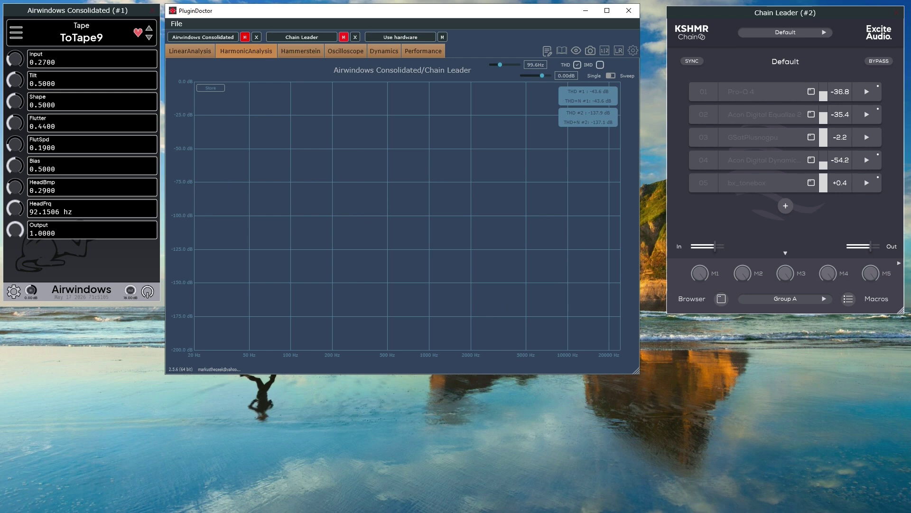